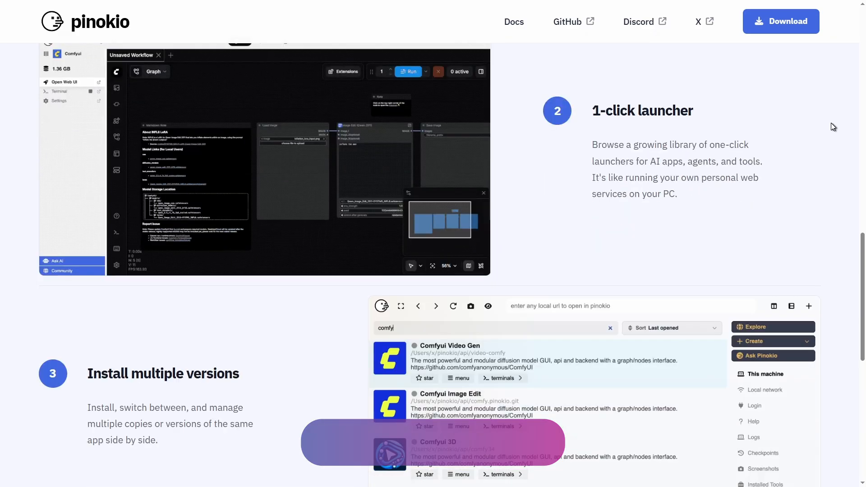
- Look over the Pinokio home page's feature overview and open the app directory
{"action": "scroll", "coordinate": [831, 123], "scroll_direction": "down", "scroll_amount": 4}
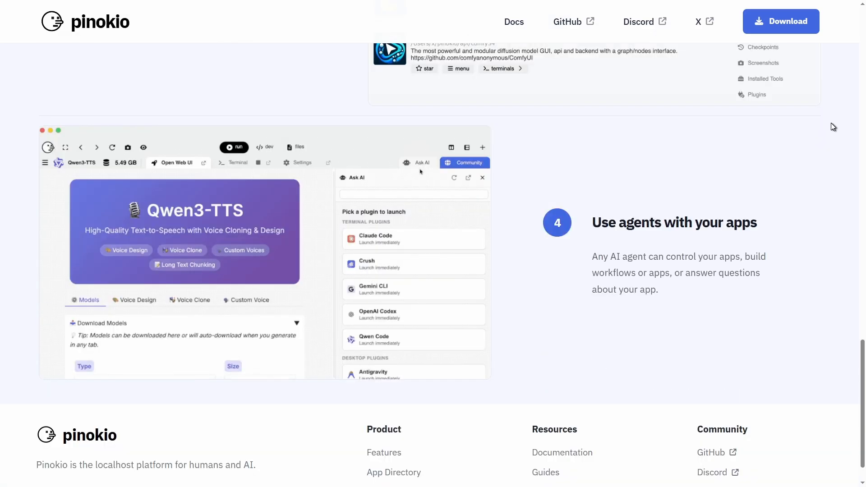
{"action": "scroll", "coordinate": [671, 277], "scroll_direction": "down", "scroll_amount": 1}
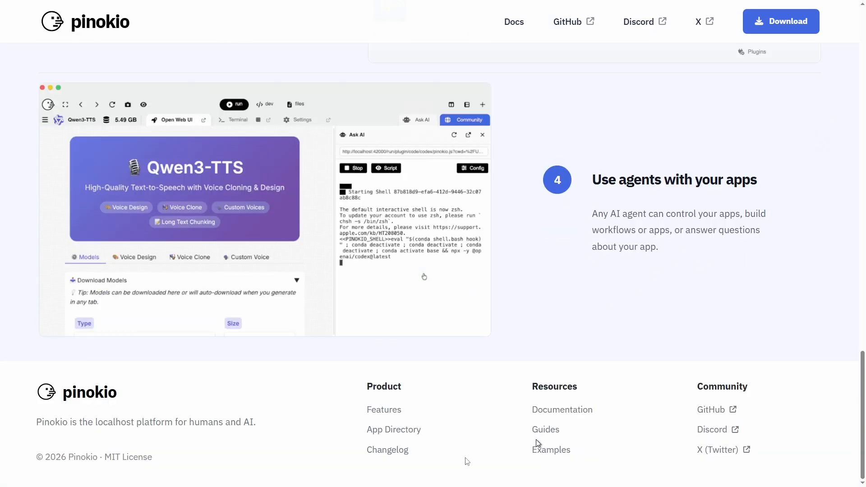
{"action": "scroll", "coordinate": [381, 418], "scroll_direction": "up", "scroll_amount": 4}
{"action": "scroll", "coordinate": [381, 418], "scroll_direction": "up", "scroll_amount": 15}
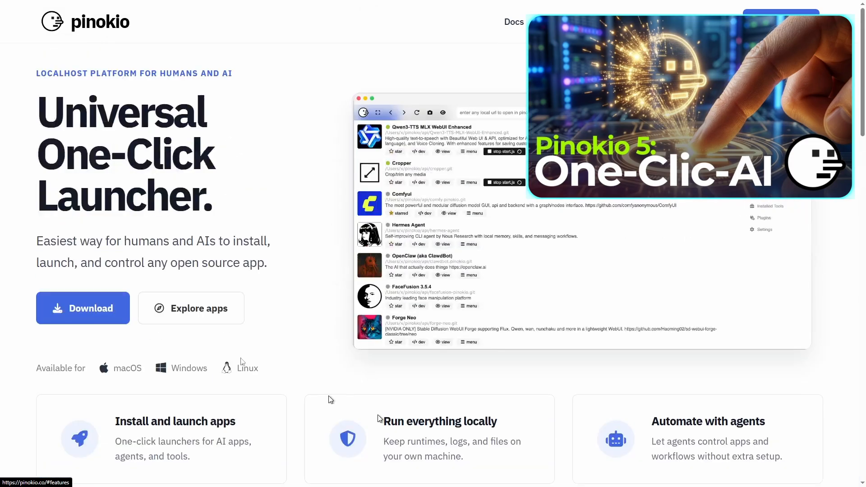
{"action": "left_click", "coordinate": [202, 310]}
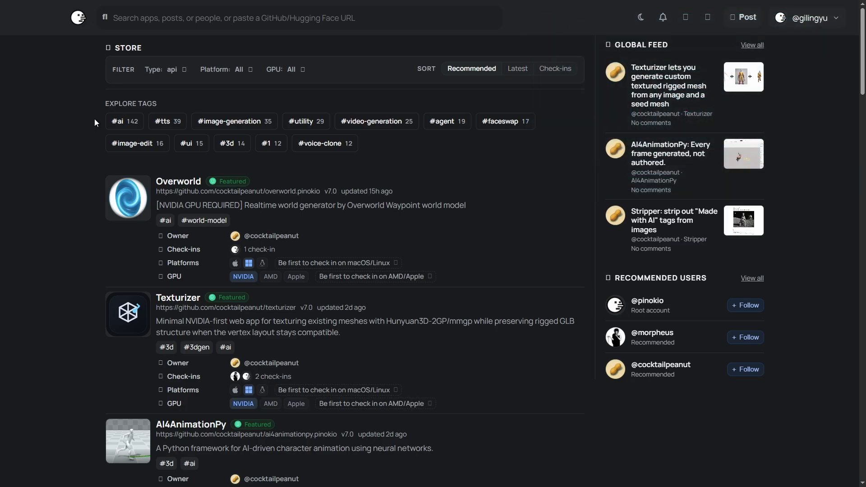
- Browse the recommended apps in the store, examining their descriptions, supported platforms and GPUs
{"action": "scroll", "coordinate": [95, 123], "scroll_direction": "down", "scroll_amount": 9}
{"action": "scroll", "coordinate": [95, 122], "scroll_direction": "down", "scroll_amount": 6}
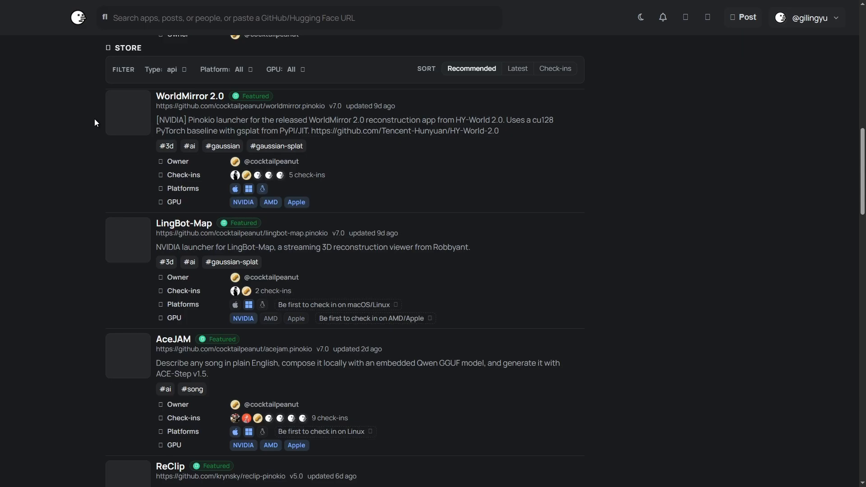
{"action": "scroll", "coordinate": [95, 123], "scroll_direction": "down", "scroll_amount": 7}
{"action": "scroll", "coordinate": [95, 119], "scroll_direction": "down", "scroll_amount": 7}
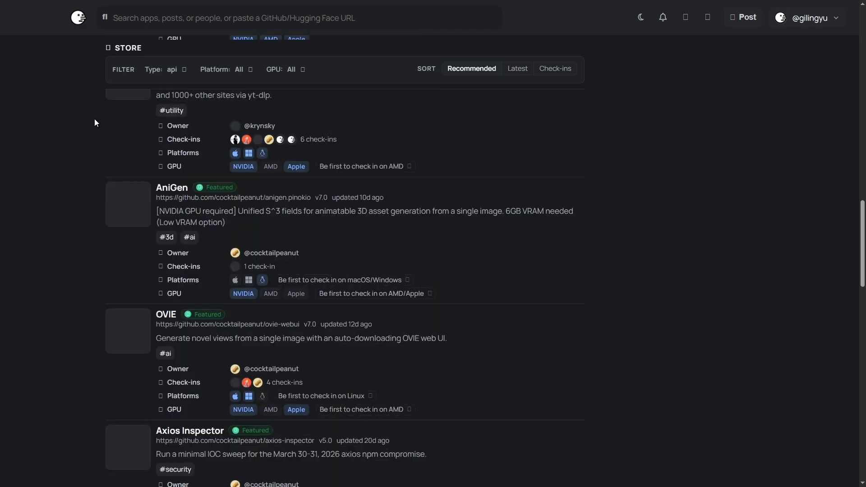
{"action": "scroll", "coordinate": [94, 118], "scroll_direction": "down", "scroll_amount": 8}
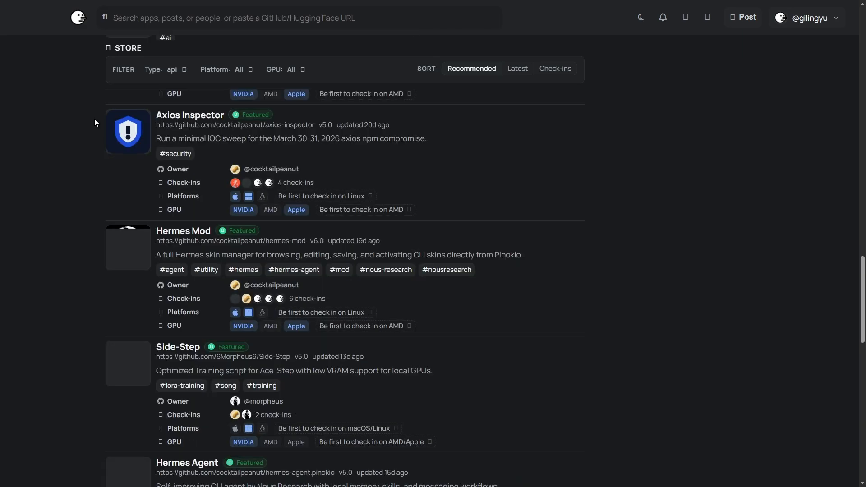
{"action": "scroll", "coordinate": [89, 191], "scroll_direction": "down", "scroll_amount": 3}
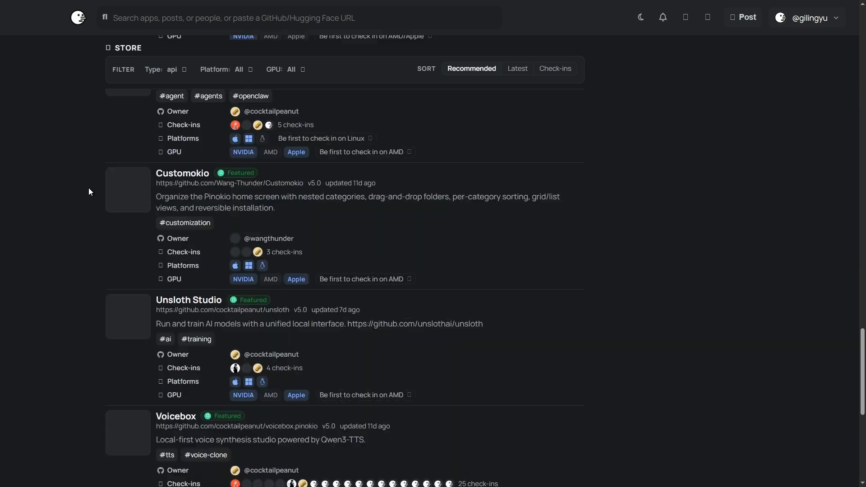
{"action": "scroll", "coordinate": [90, 192], "scroll_direction": "down", "scroll_amount": 3}
{"action": "scroll", "coordinate": [91, 188], "scroll_direction": "down", "scroll_amount": 4}
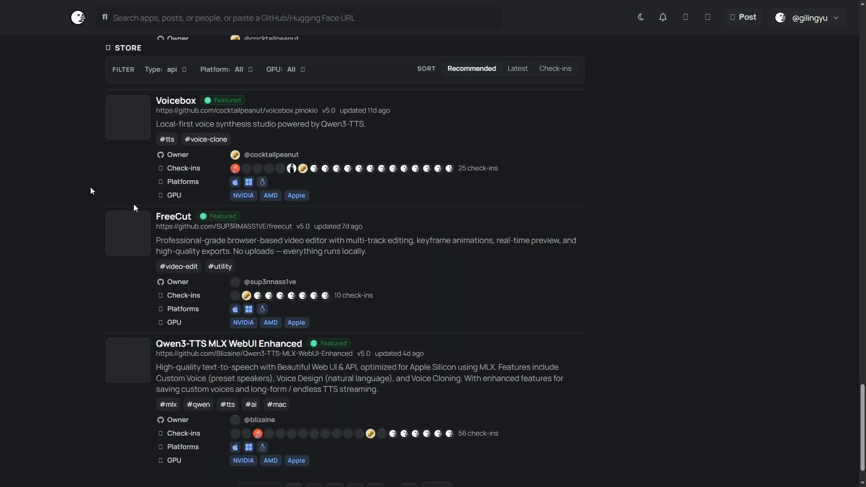
- Search the store for "wan2gp" and install the featured Wan2GP app from pinokiofactory
{"action": "left_click", "coordinate": [145, 19]}
{"action": "type", "text": "w"}
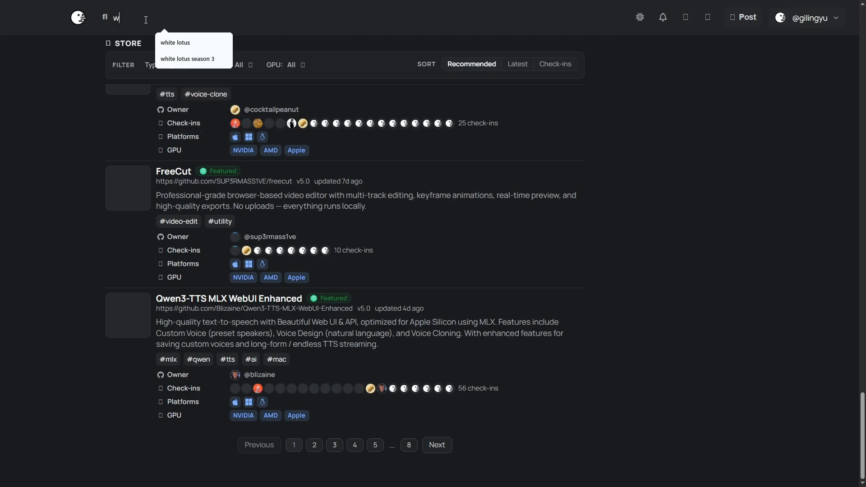
{"action": "type", "text": "an2gp"}
{"action": "key", "text": "Return"}
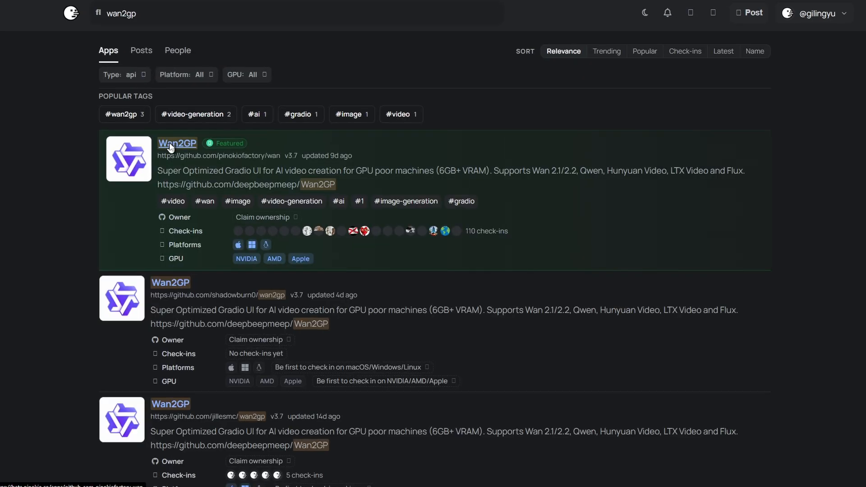
{"action": "left_click", "coordinate": [171, 147]}
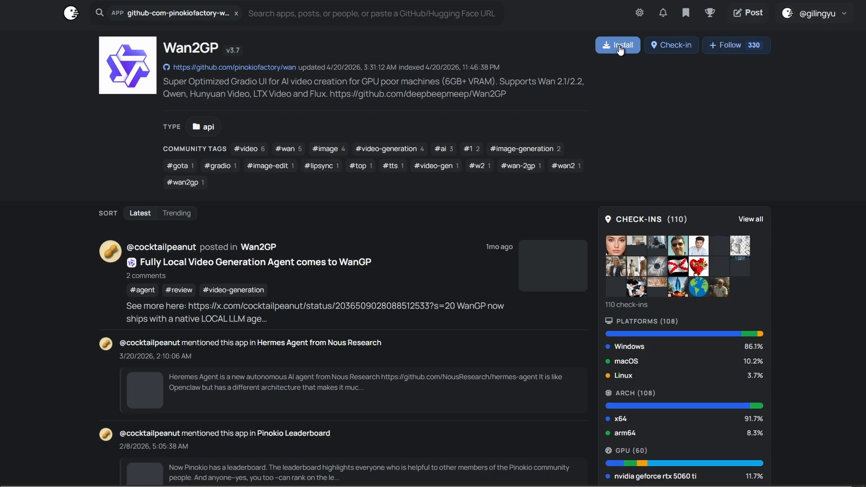
{"action": "left_click", "coordinate": [620, 47]}
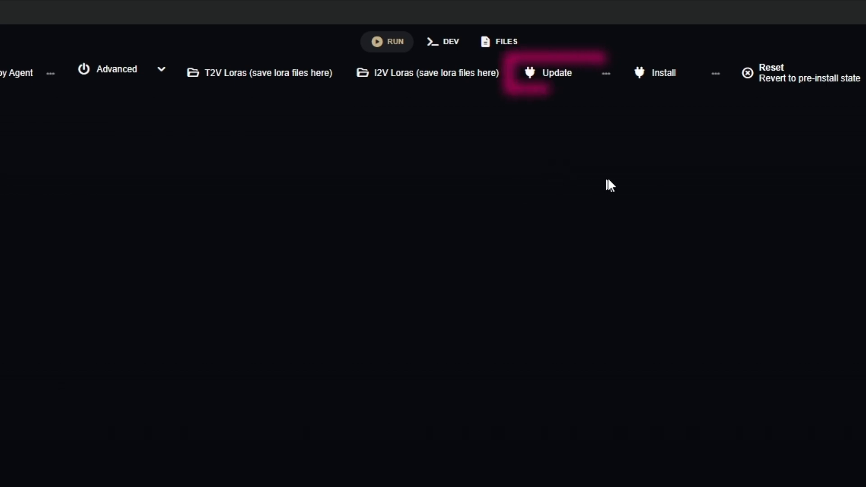
- Update Wan2GP and open its web UI
{"action": "left_click", "coordinate": [569, 78]}
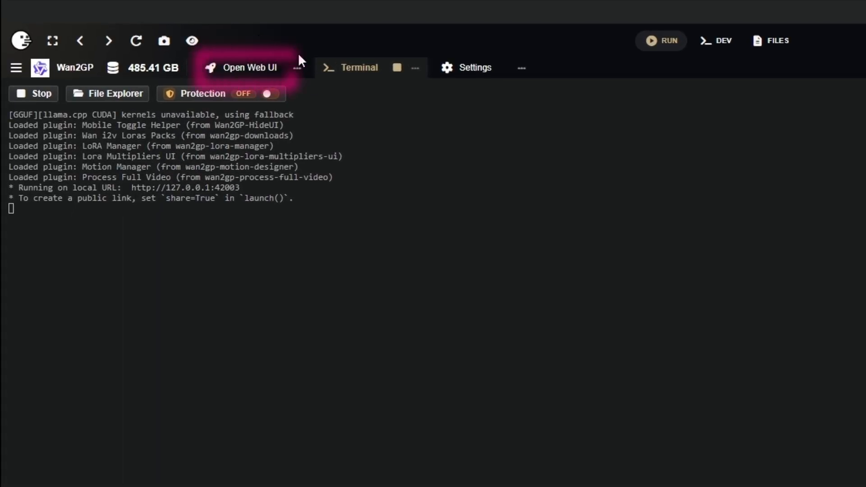
{"action": "left_click", "coordinate": [251, 73]}
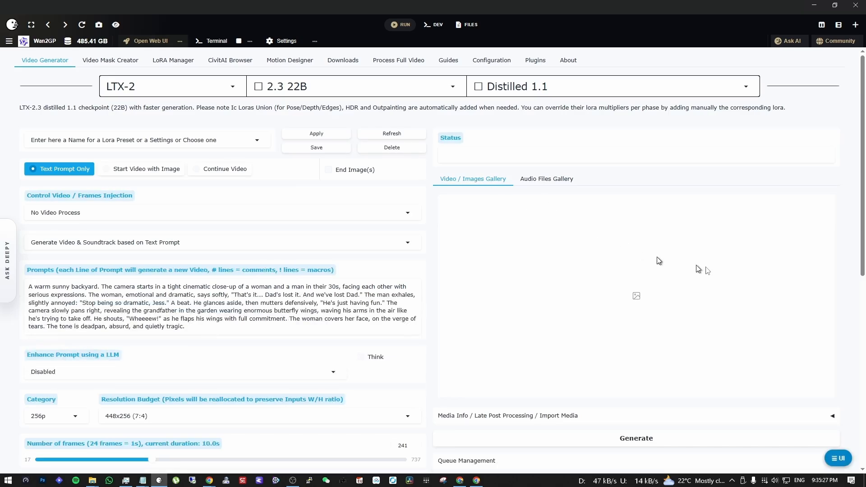
- Make the Header element visible in the Wan2GP interface and check the WanGP version in it
{"action": "left_click", "coordinate": [838, 458]}
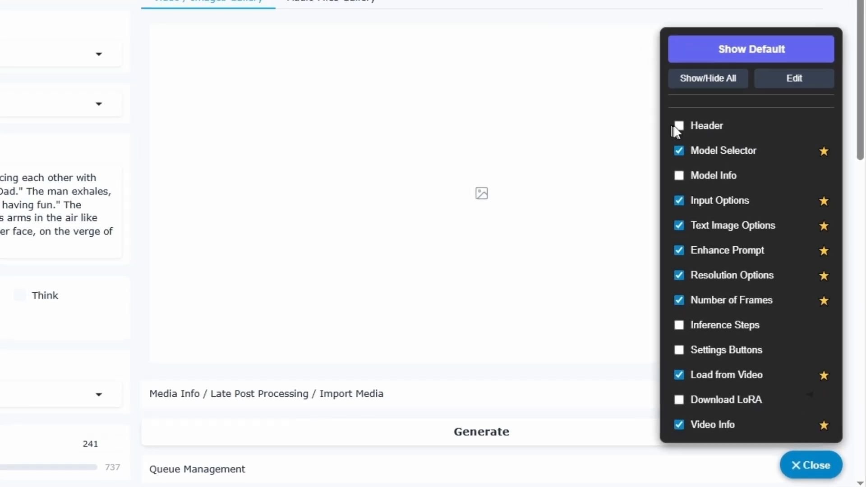
{"action": "left_click", "coordinate": [680, 127]}
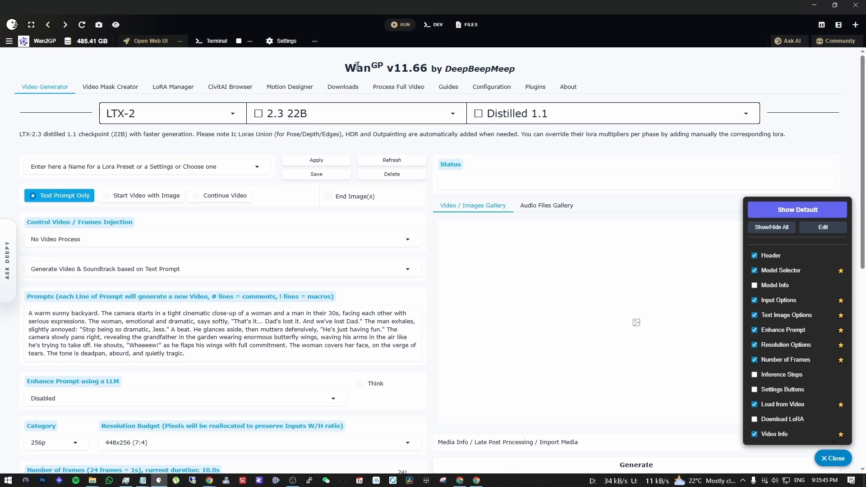
{"action": "left_click_drag", "start_coordinate": [347, 68], "coordinate": [438, 71]}
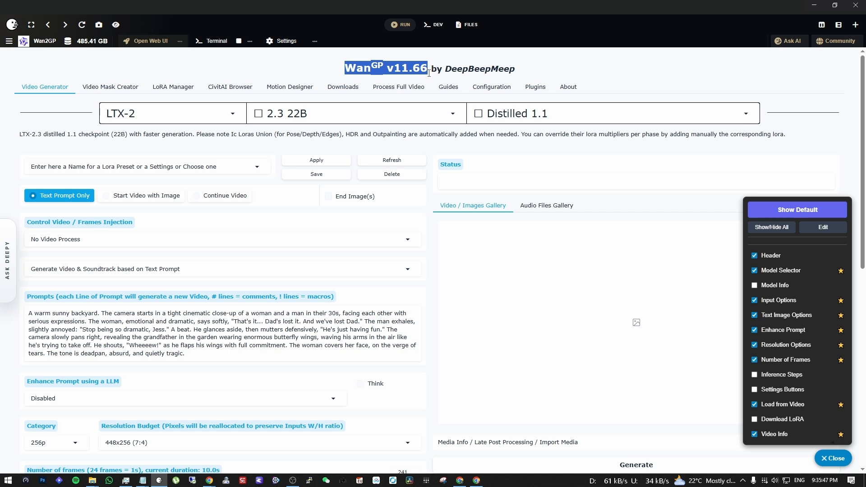
{"action": "left_click", "coordinate": [407, 68]}
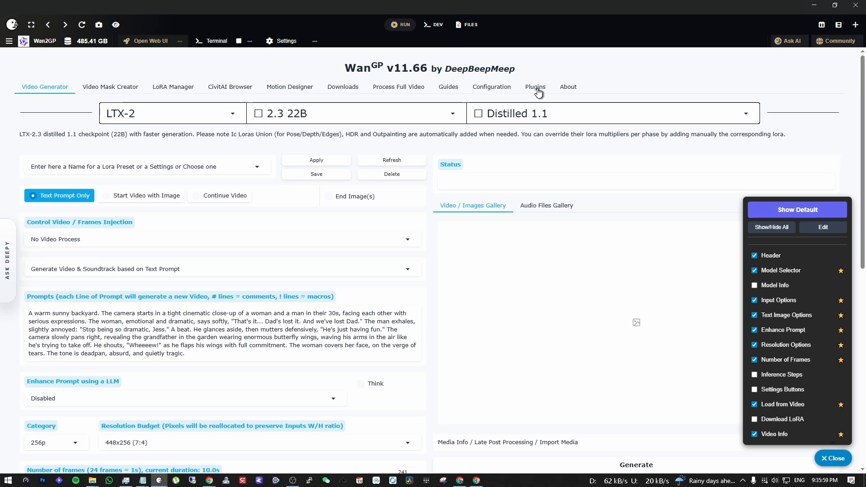
- Review the locally available plugins and open the Process Full Video plugin
{"action": "left_click", "coordinate": [536, 87]}
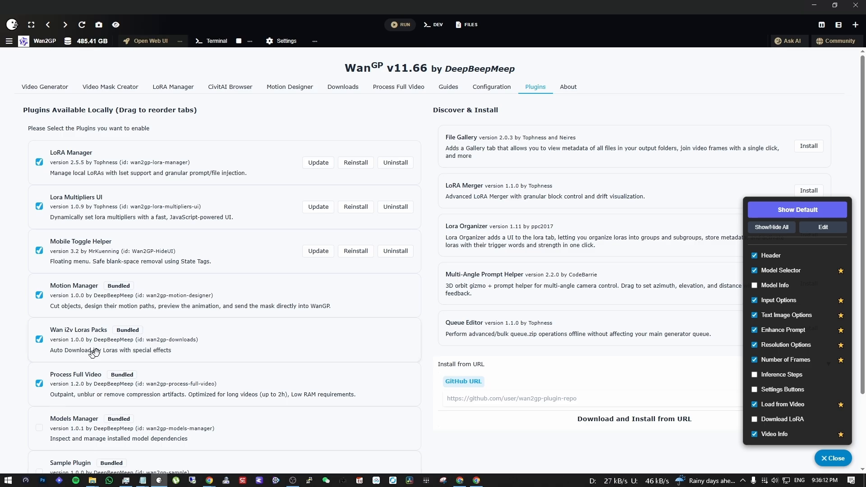
{"action": "scroll", "coordinate": [59, 383], "scroll_direction": "down", "scroll_amount": 3}
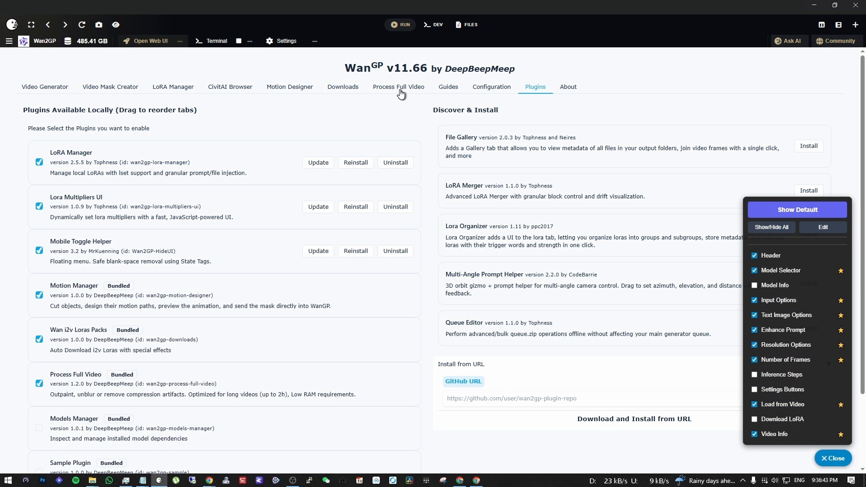
{"action": "left_click", "coordinate": [401, 88]}
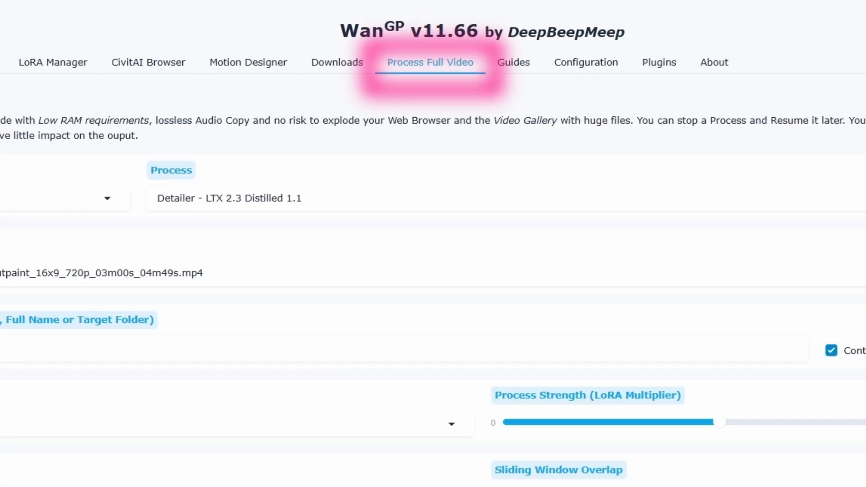
- Try the Outpaint Video process and switch back to Detailer - LTX 2.3 Distilled 1.1
{"action": "left_click", "coordinate": [239, 198]}
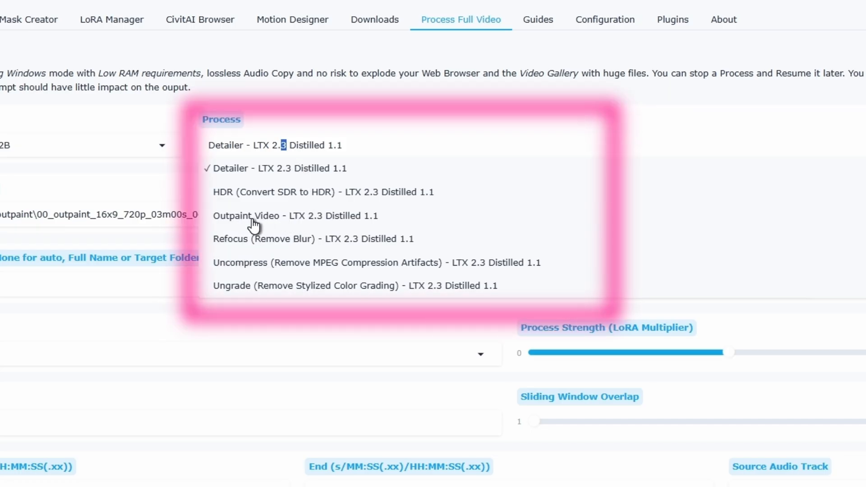
{"action": "left_click", "coordinate": [251, 217]}
{"action": "left_click", "coordinate": [257, 144]}
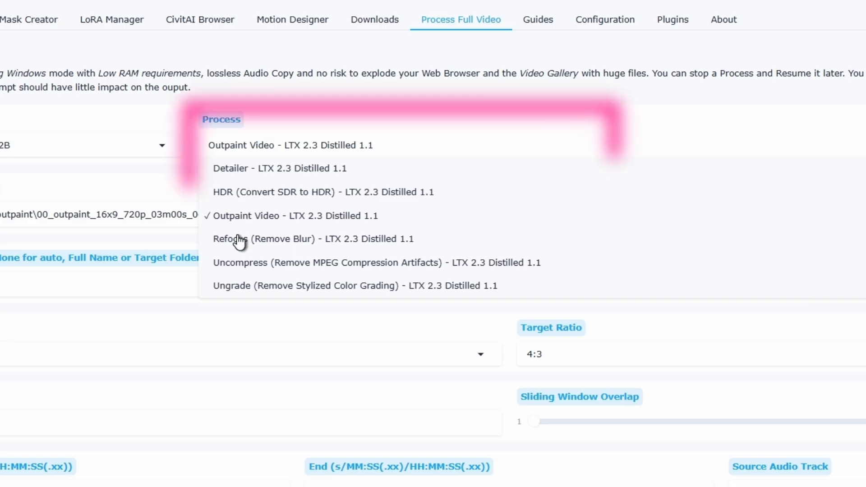
{"action": "left_click", "coordinate": [248, 169]}
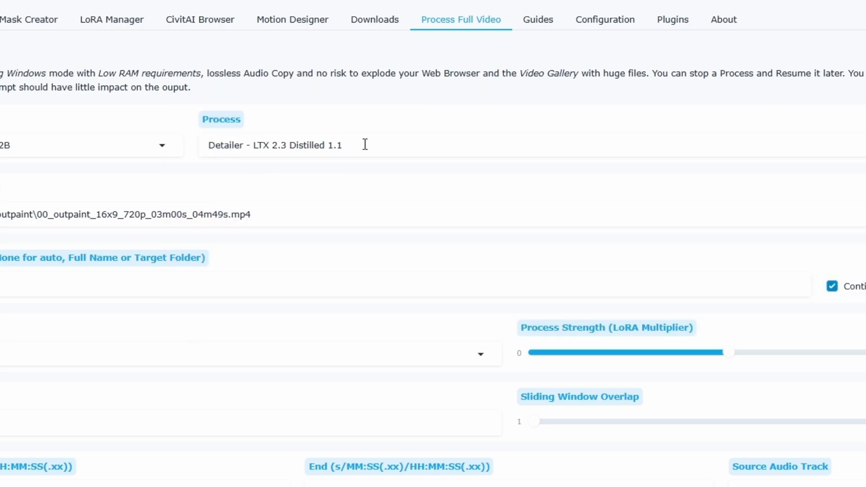
- Set the process to Refocus (Remove Blur) - LTX 2.3 Distilled 1.1
{"action": "left_click", "coordinate": [366, 144]}
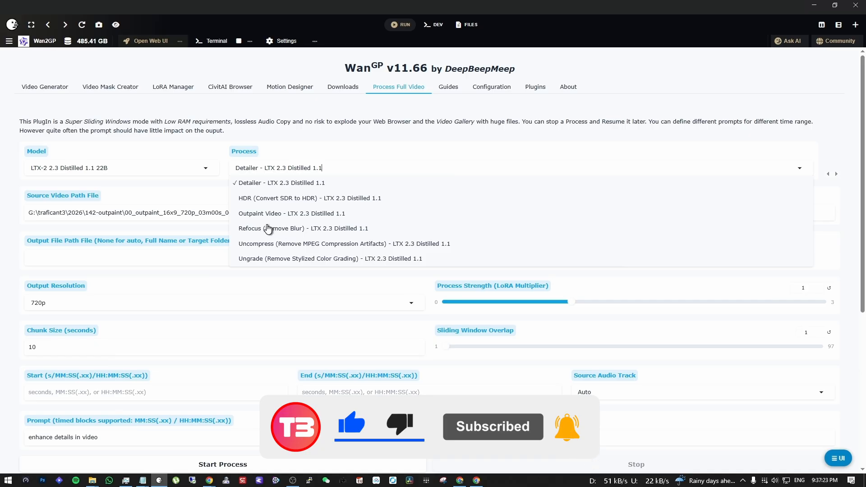
{"action": "left_click", "coordinate": [268, 228]}
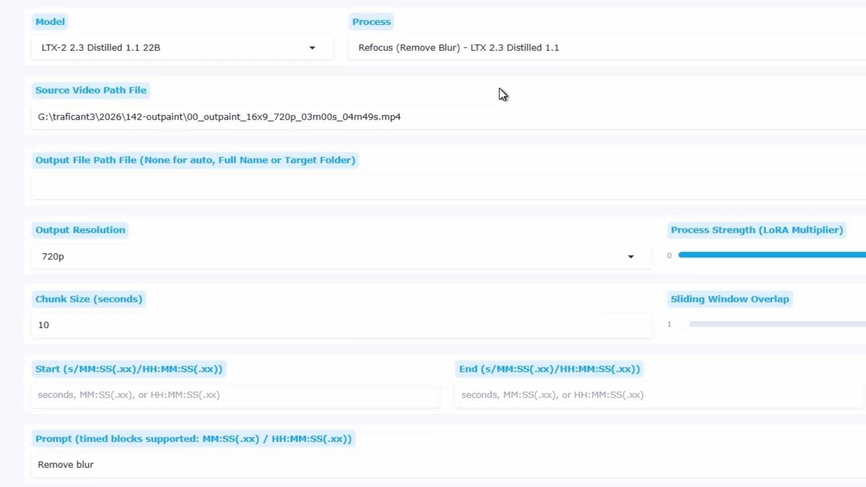
- Switch to the 144-refocus folder in File Explorer and play the video 00 to inspect the source footage
{"action": "left_click", "coordinate": [513, 85]}
{"action": "left_click_drag", "start_coordinate": [444, 117], "coordinate": [43, 111]}
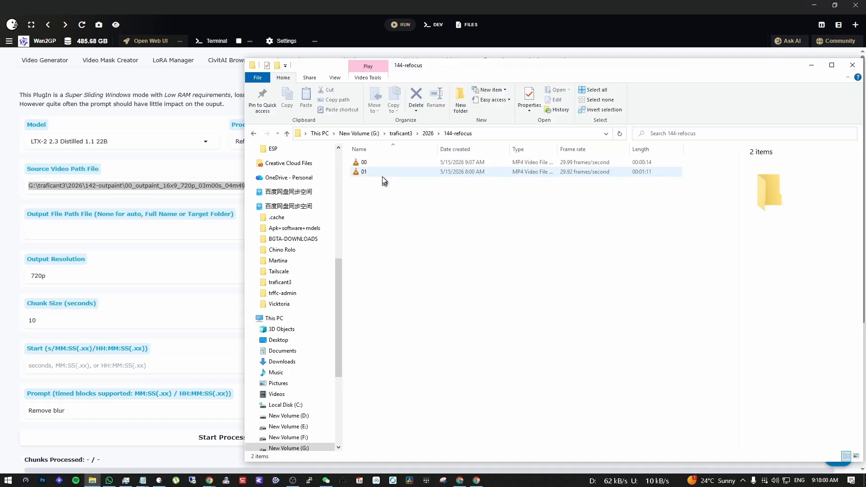
{"action": "left_click", "coordinate": [383, 172]}
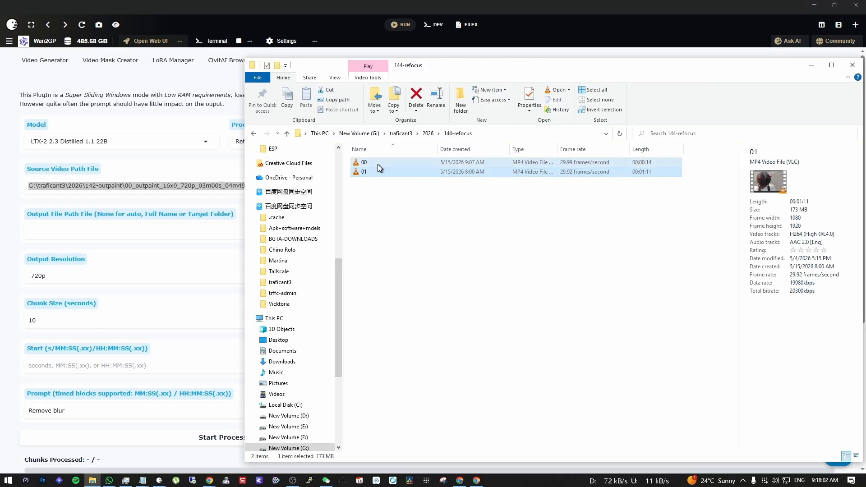
{"action": "double_click", "coordinate": [377, 163]}
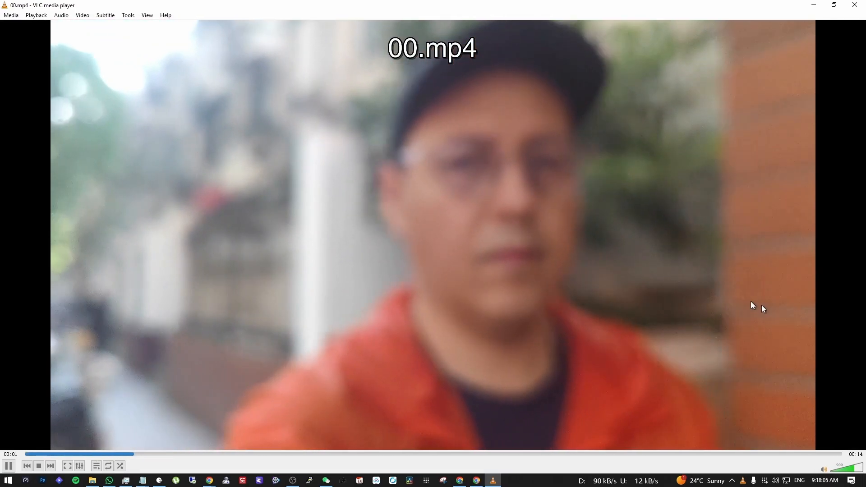
{"action": "double_click", "coordinate": [748, 301]}
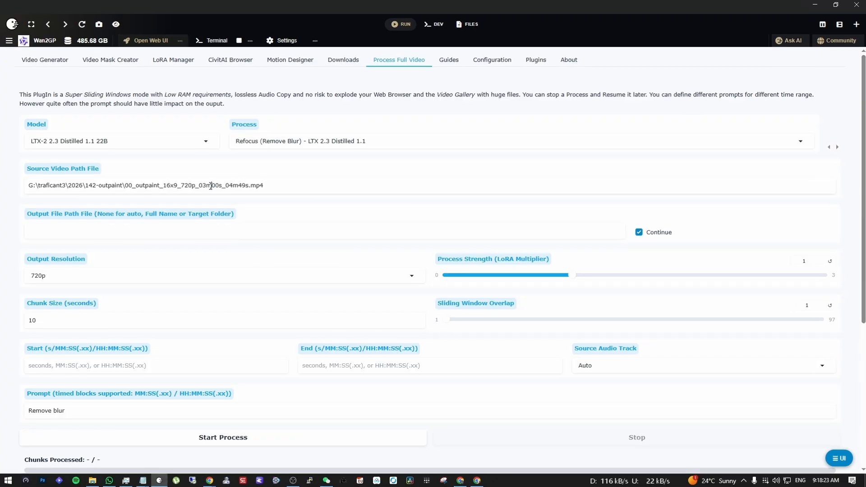
- Replace the source video path with G:\traficant3\2026\144-refocus\00.mp4
{"action": "key", "text": "ctrl+a"}
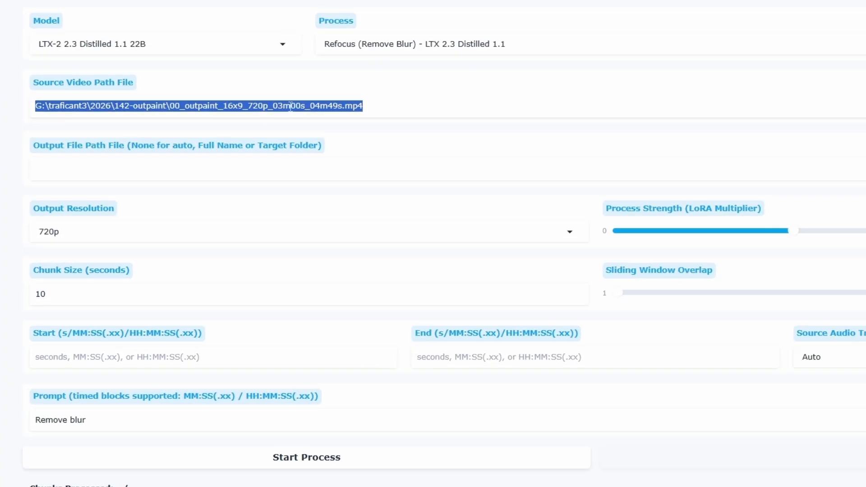
{"action": "type", "text": "G:\\traficant3\\2026\\144-refocus"}
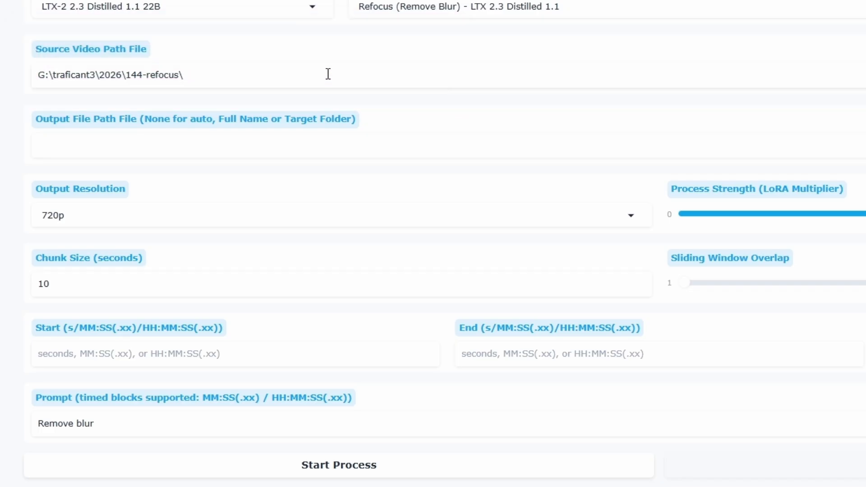
{"action": "type", "text": "\\00.mp4"}
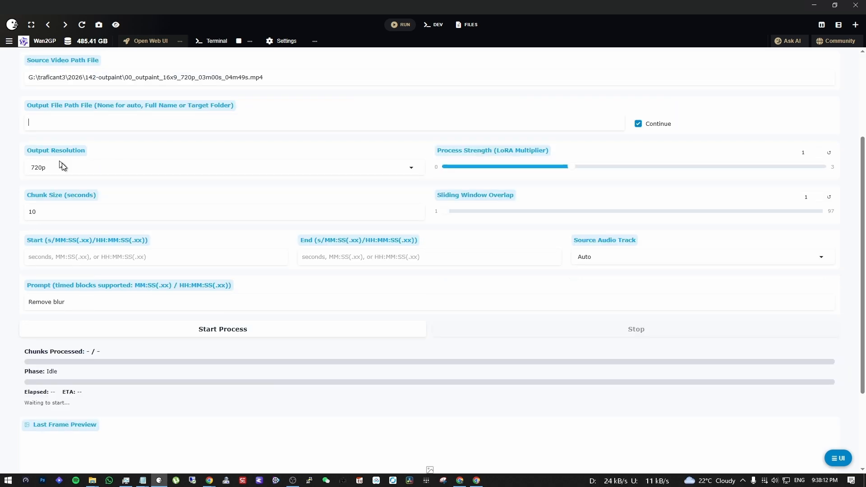
- Review the output resolution choices, chunk size, process strength and sliding window overlap, keeping the resolution at 720p
{"action": "left_click", "coordinate": [62, 167]}
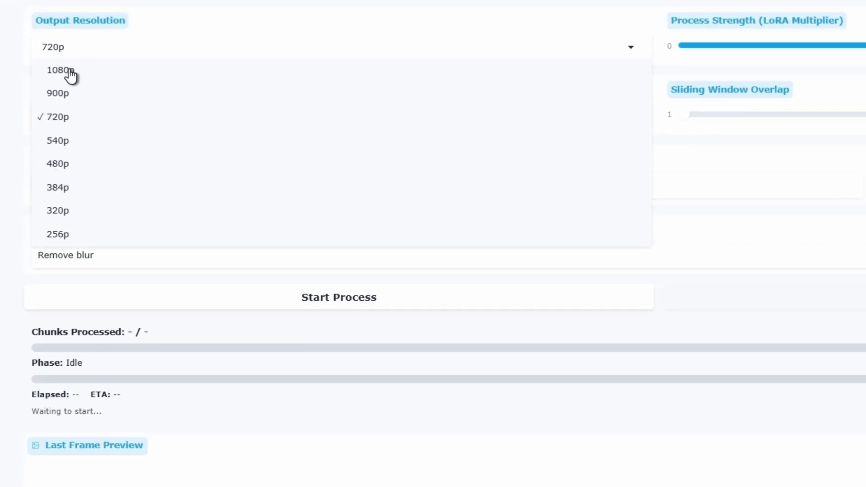
{"action": "left_click", "coordinate": [38, 43]}
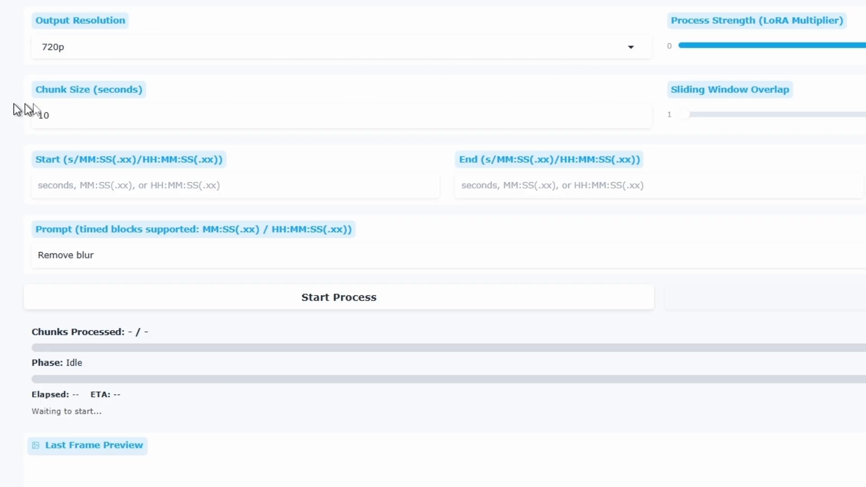
{"action": "left_click_drag", "start_coordinate": [89, 122], "coordinate": [28, 120]}
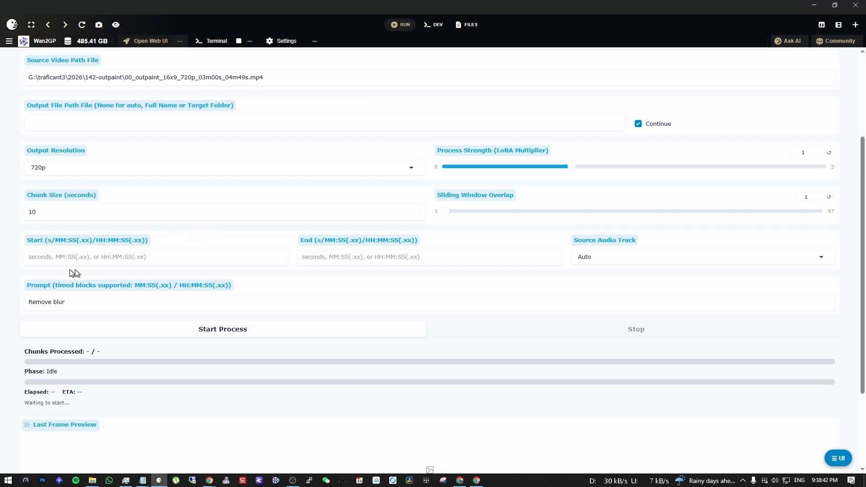
{"action": "scroll", "coordinate": [72, 271], "scroll_direction": "down", "scroll_amount": 1}
{"action": "scroll", "coordinate": [70, 257], "scroll_direction": "up", "scroll_amount": 2}
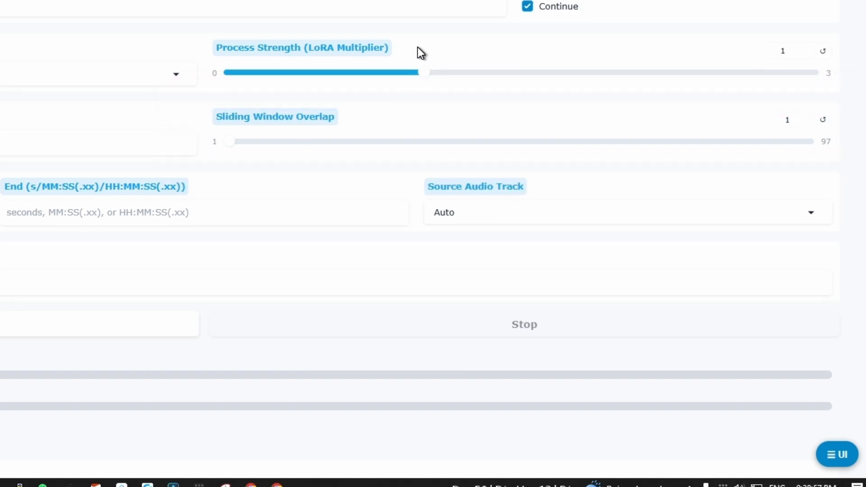
{"action": "scroll", "coordinate": [361, 248], "scroll_direction": "down", "scroll_amount": 2}
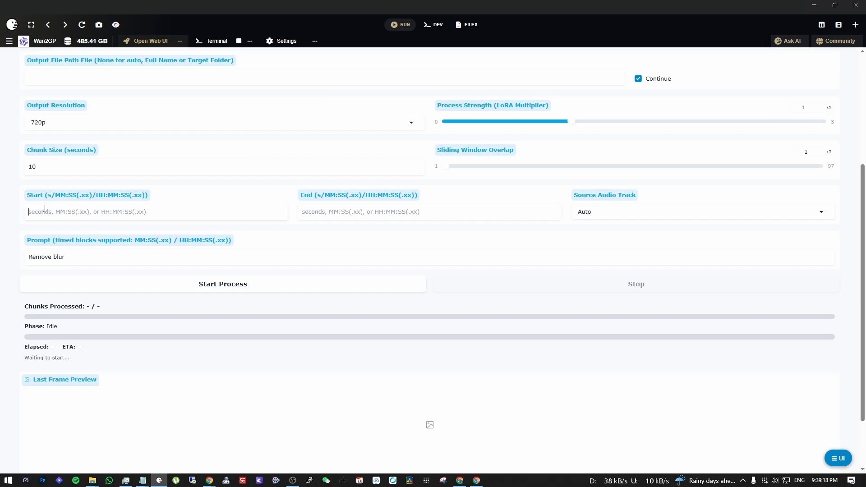
- Try a start time of 00:00:05 and copy it into the end time for a partial run
{"action": "left_click", "coordinate": [108, 210]}
{"action": "type", "text": "00:05"}
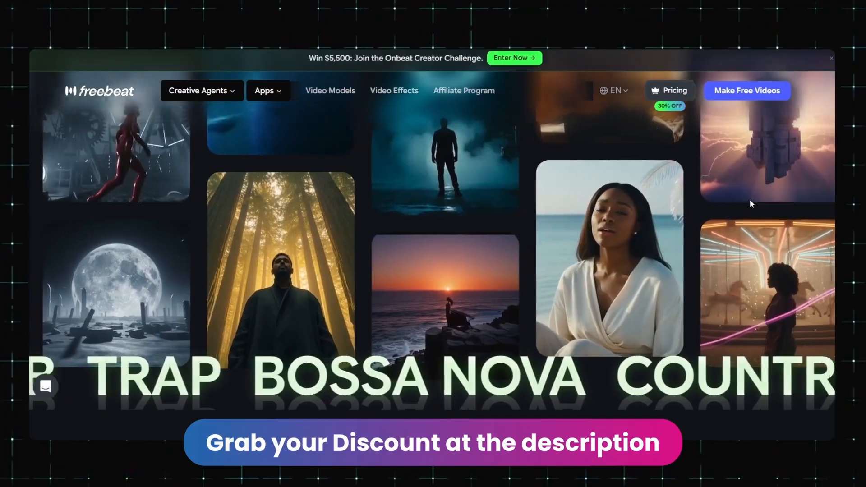
{"action": "scroll", "coordinate": [750, 200], "scroll_direction": "down", "scroll_amount": 3}
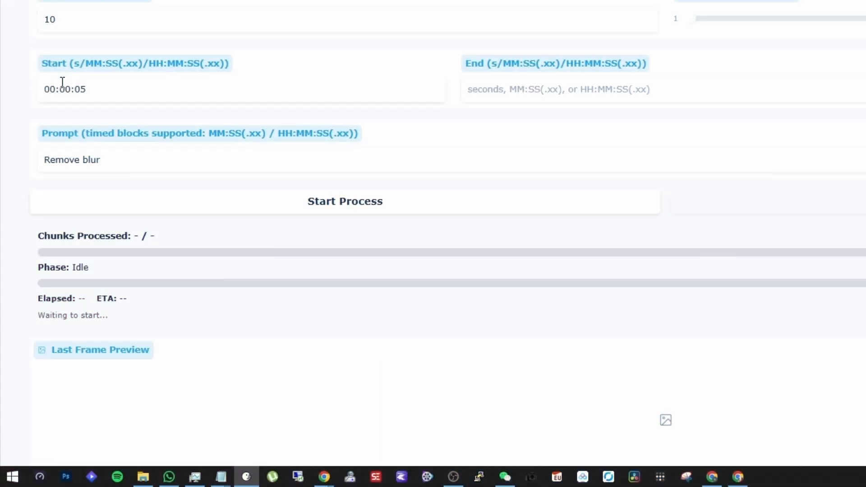
{"action": "triple_click", "coordinate": [63, 89]}
{"action": "key", "text": "ctrl+c"}
{"action": "left_click", "coordinate": [539, 94]}
{"action": "key", "text": "ctrl+v"}
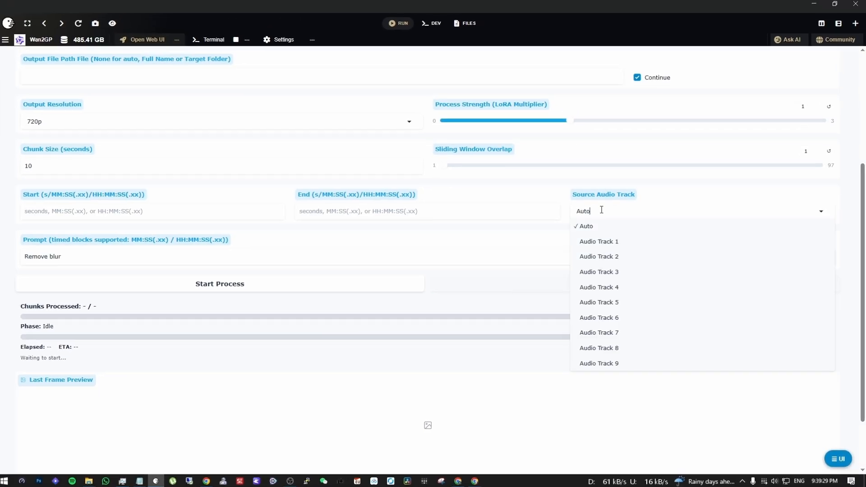
- Review the source audio track choices, keeping Auto, and check the Remove blur prompt
{"action": "left_click", "coordinate": [433, 142]}
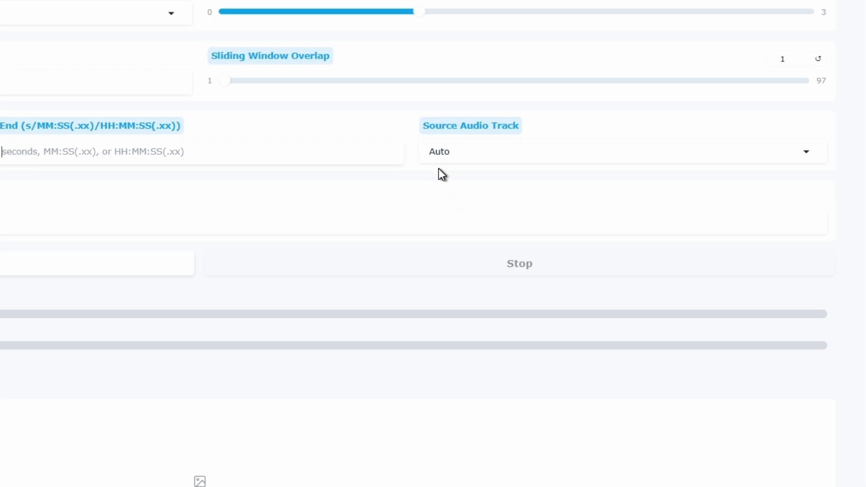
{"action": "left_click", "coordinate": [476, 155]}
{"action": "left_click", "coordinate": [394, 135]}
{"action": "left_click_drag", "start_coordinate": [28, 211], "coordinate": [75, 209]}
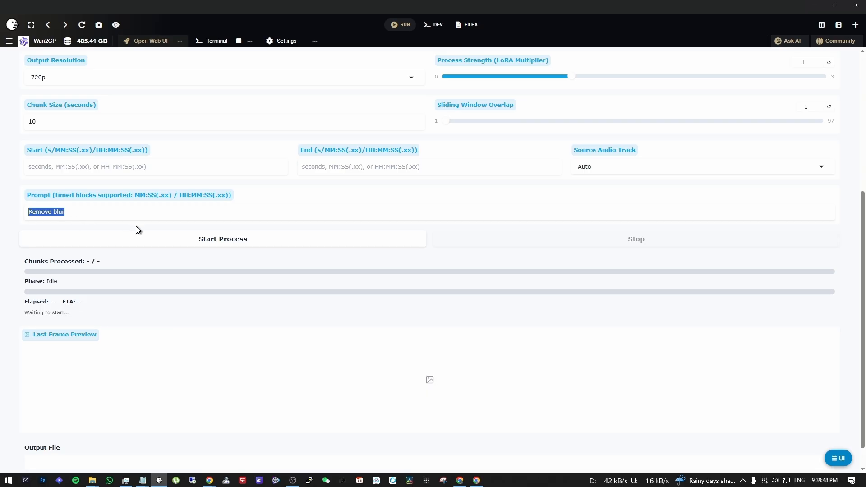
- Start the Refocus process with the Remove blur prompt and open the terminal to follow its progress
{"action": "scroll", "coordinate": [391, 267], "scroll_direction": "up", "scroll_amount": 5}
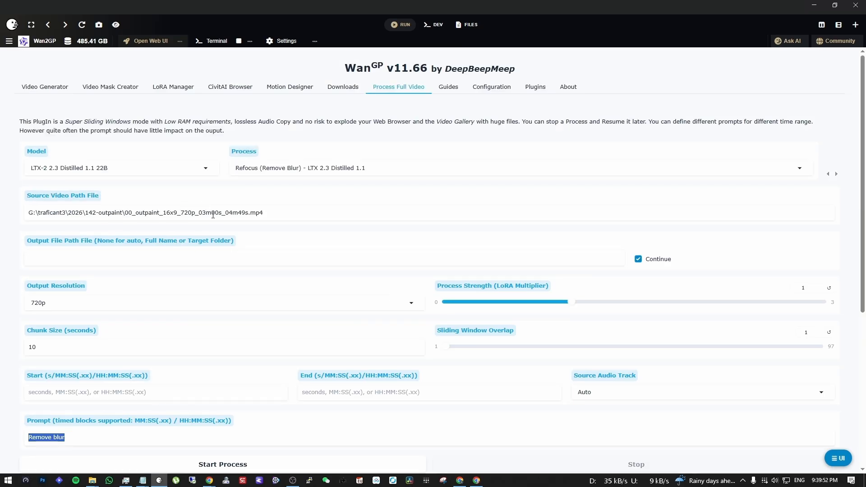
{"action": "scroll", "coordinate": [213, 215], "scroll_direction": "down", "scroll_amount": 4}
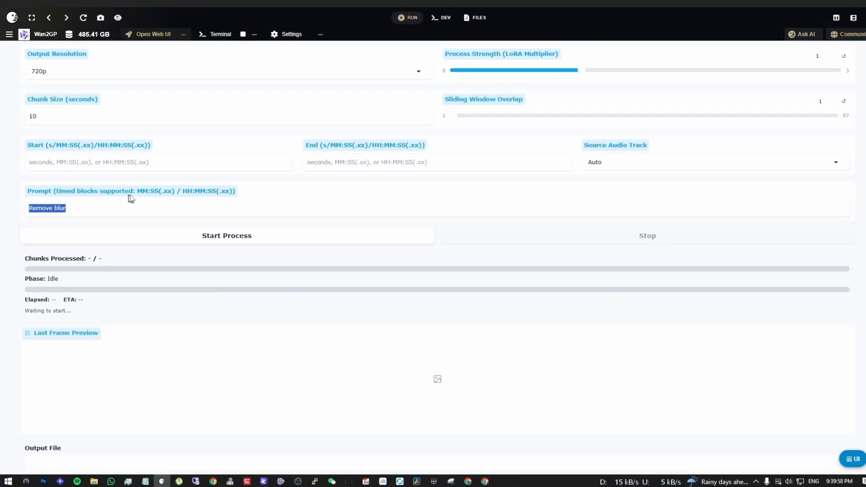
{"action": "scroll", "coordinate": [213, 218], "scroll_direction": "up", "scroll_amount": 5}
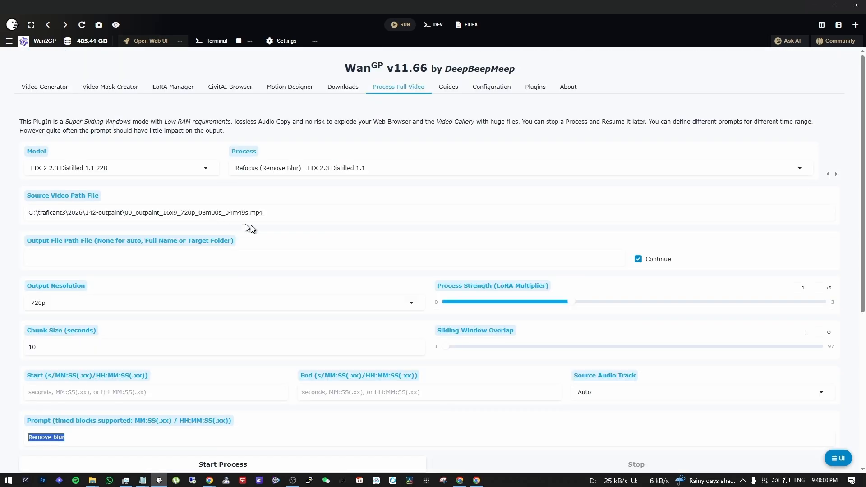
{"action": "scroll", "coordinate": [278, 217], "scroll_direction": "down", "scroll_amount": 5}
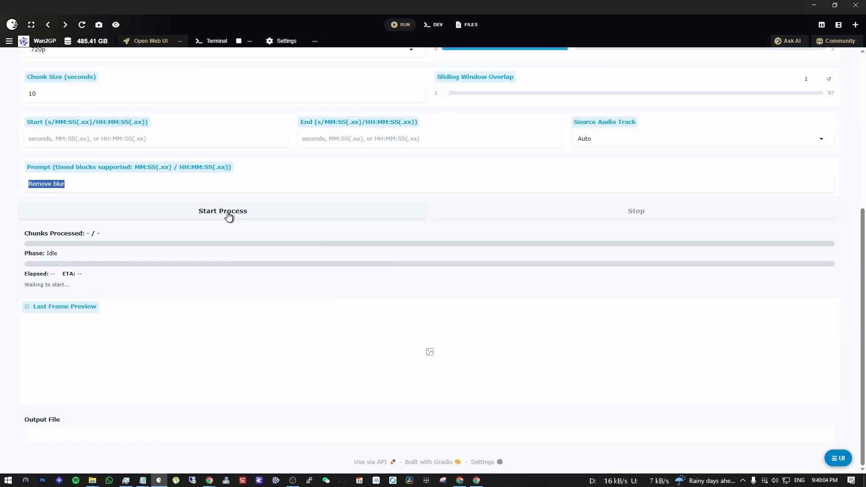
{"action": "left_click", "coordinate": [228, 216]}
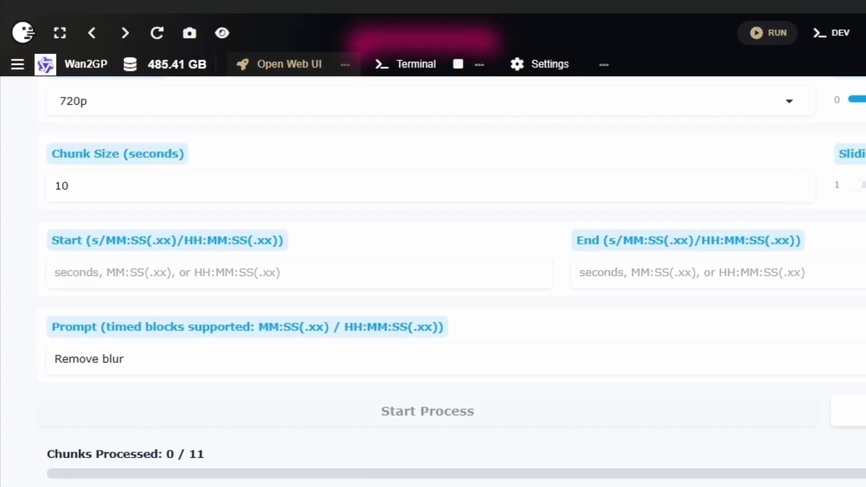
{"action": "left_click", "coordinate": [428, 66]}
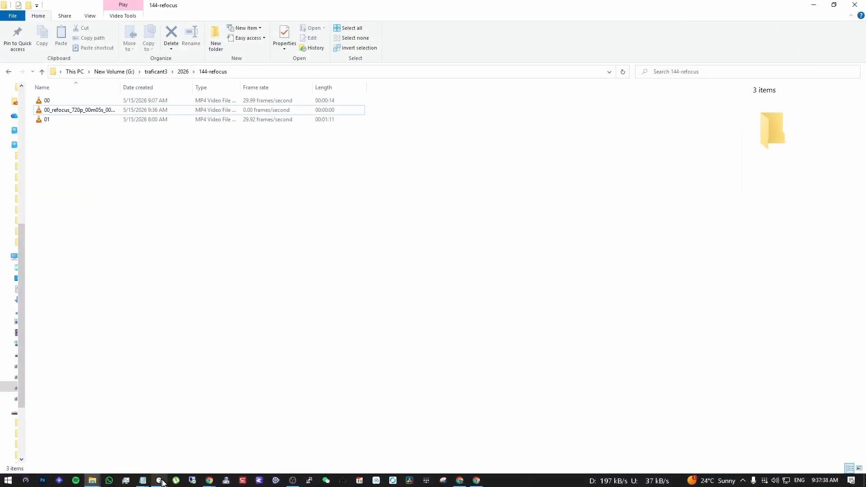
- Switch back to Wan2GP and examine the settings and last frame preview of the Refocus run on 00.mp4
{"action": "left_click", "coordinate": [159, 482]}
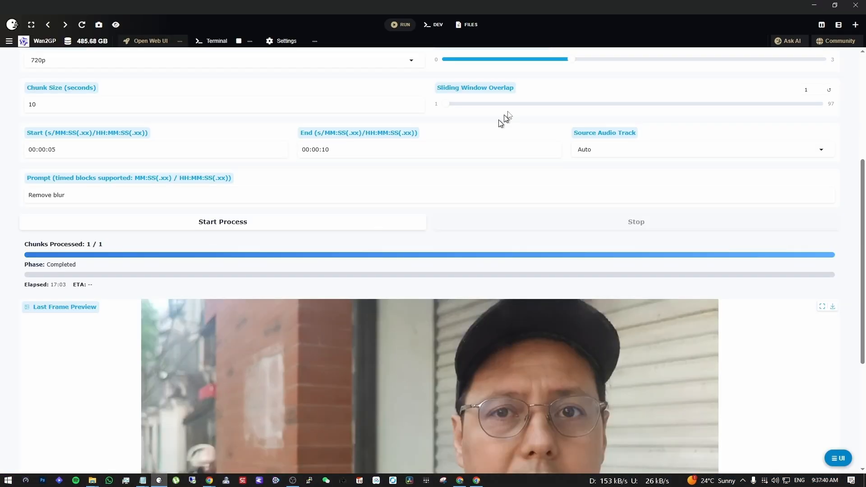
{"action": "scroll", "coordinate": [603, 167], "scroll_direction": "up", "scroll_amount": 5}
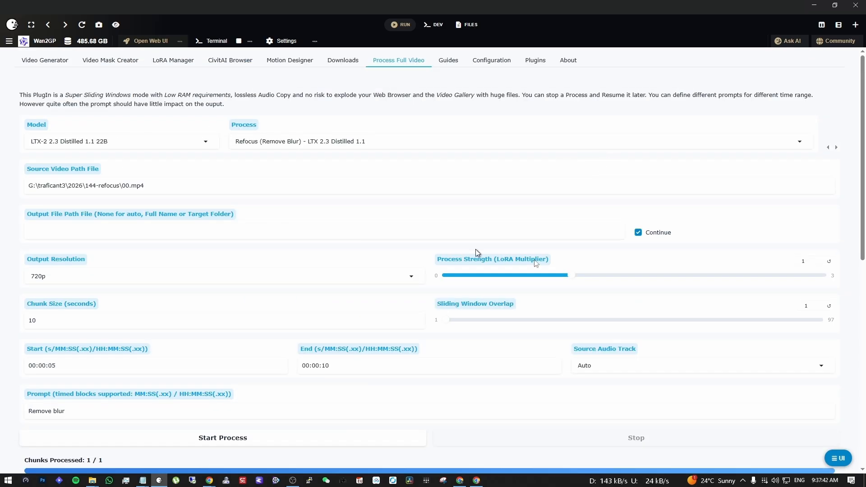
{"action": "scroll", "coordinate": [581, 261], "scroll_direction": "down", "scroll_amount": 10}
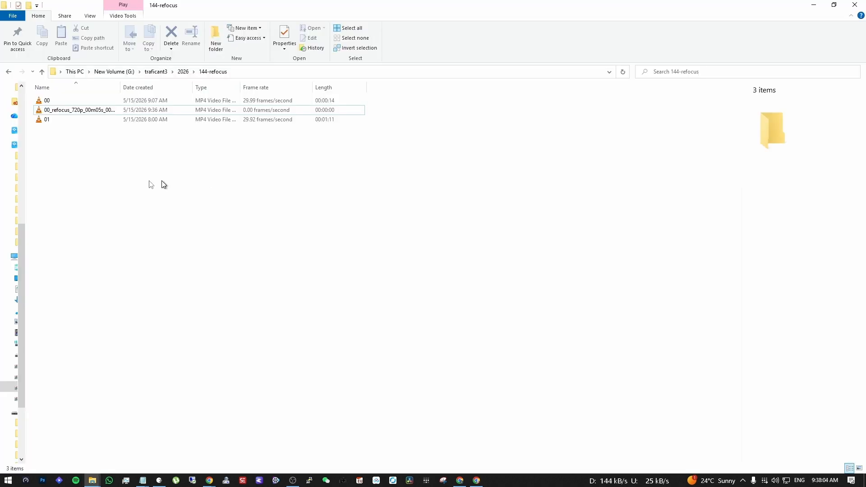
- Switch to the 144-refocus folder in File Explorer and play 00_refocus_720p_00m05s_00m10s.mp4 to inspect the refocused footage
{"action": "left_click", "coordinate": [121, 110]}
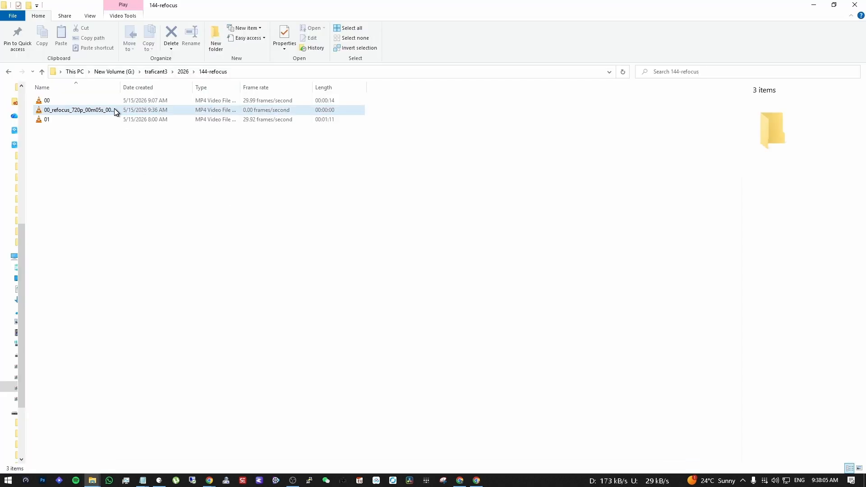
{"action": "double_click", "coordinate": [116, 111]}
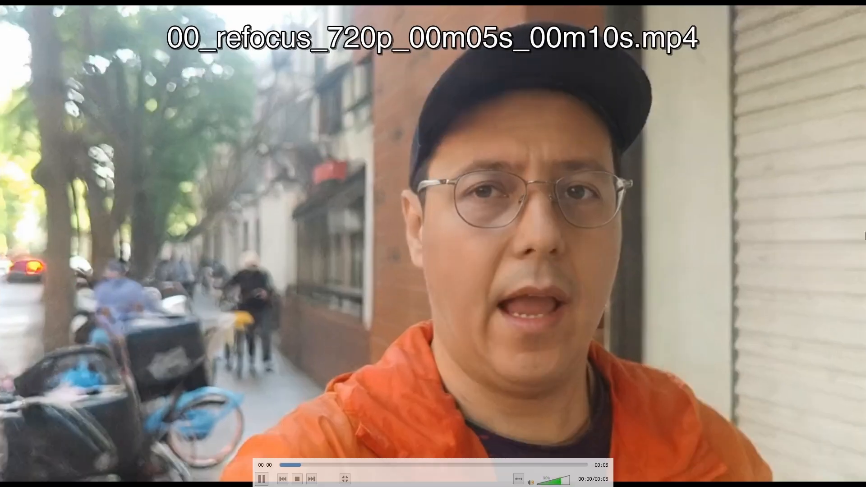